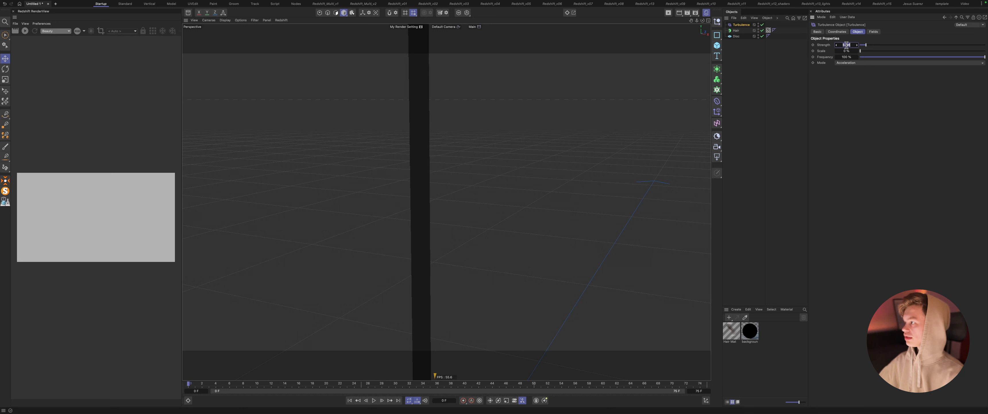
- Set the turbulence's strength to 75 cm and scale to 2 %, and play the simulation to check the hair's waves
{"action": "type", "text": "75"}
{"action": "key", "text": "Return"}
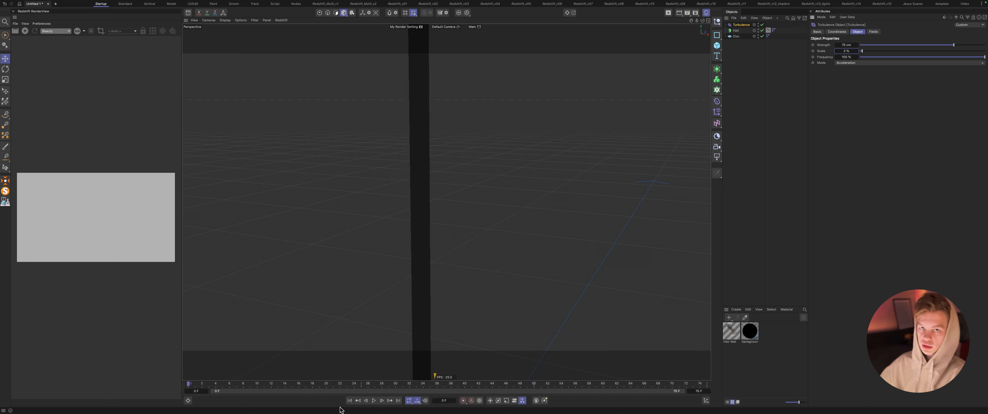
{"action": "left_click", "coordinate": [376, 400]}
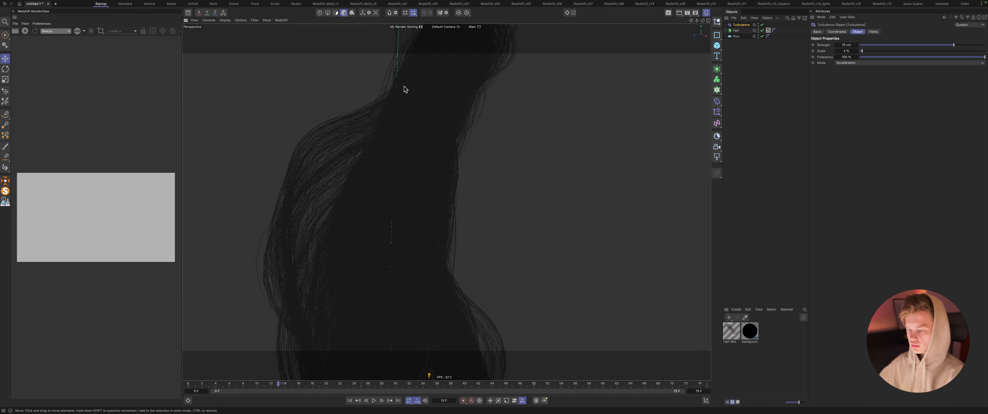
{"action": "scroll", "coordinate": [345, 234], "scroll_direction": "up", "scroll_amount": 5}
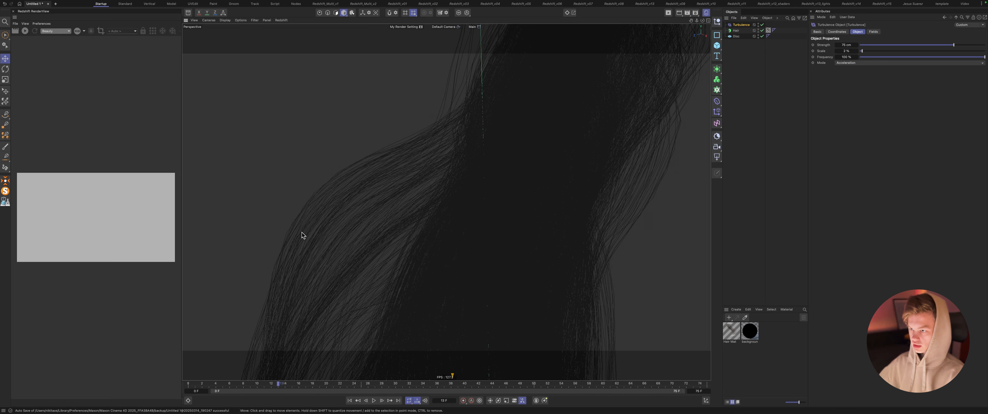
{"action": "scroll", "coordinate": [380, 172], "scroll_direction": "up", "scroll_amount": 5}
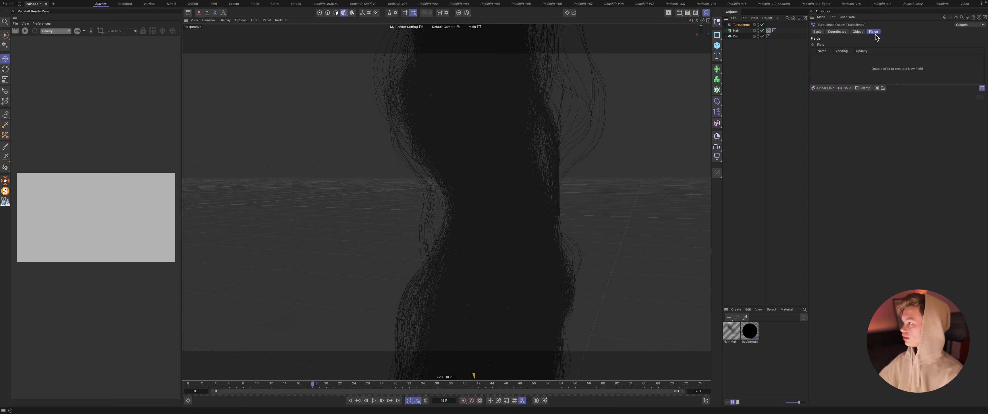
- Add a Spherical Field to the turbulence's fields and reduce its size to about 47 cm
{"action": "left_click", "coordinate": [823, 88]}
{"action": "left_click", "coordinate": [862, 106]}
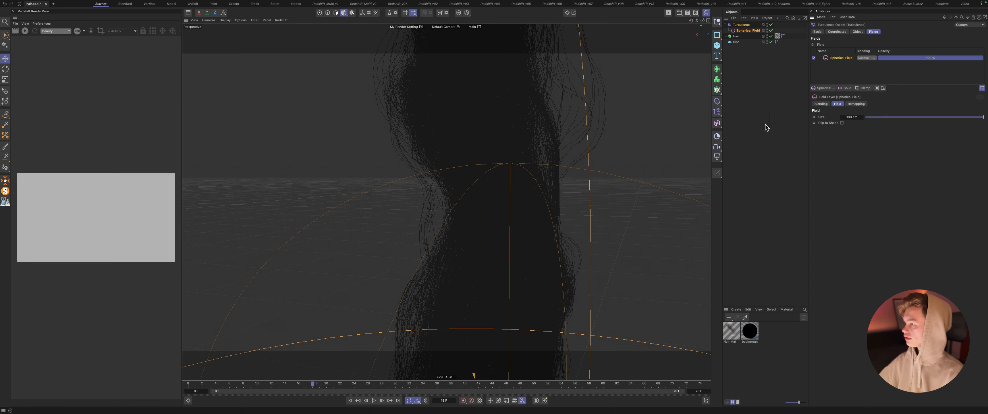
{"action": "key", "text": "o"}
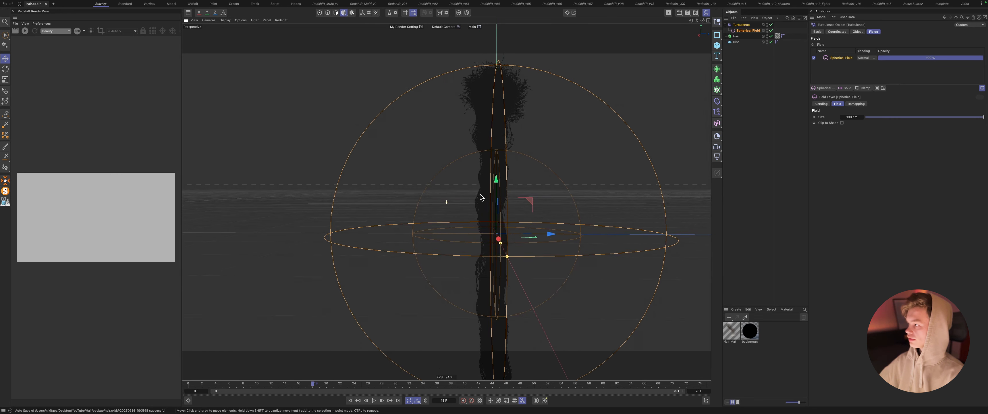
{"action": "left_click_drag", "start_coordinate": [950, 118], "coordinate": [921, 117]}
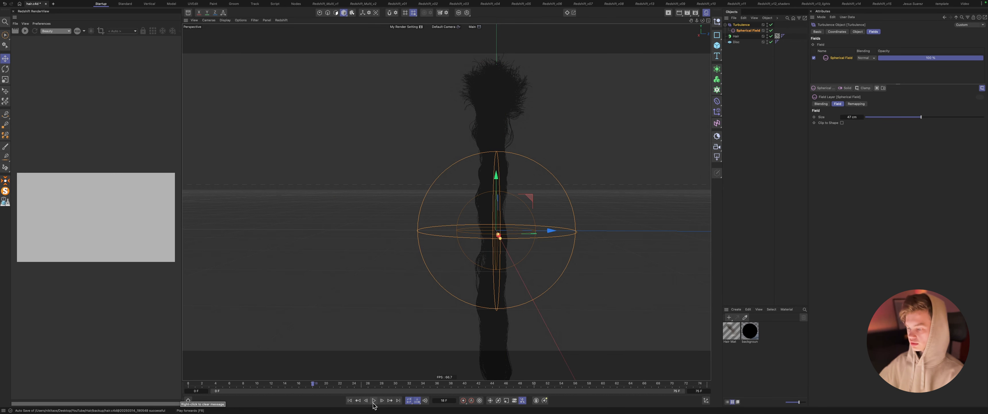
- Replay the simulation from the first frame and examine how the hair strand deforms inside the spherical field
{"action": "left_click", "coordinate": [349, 399]}
{"action": "left_click", "coordinate": [372, 399]}
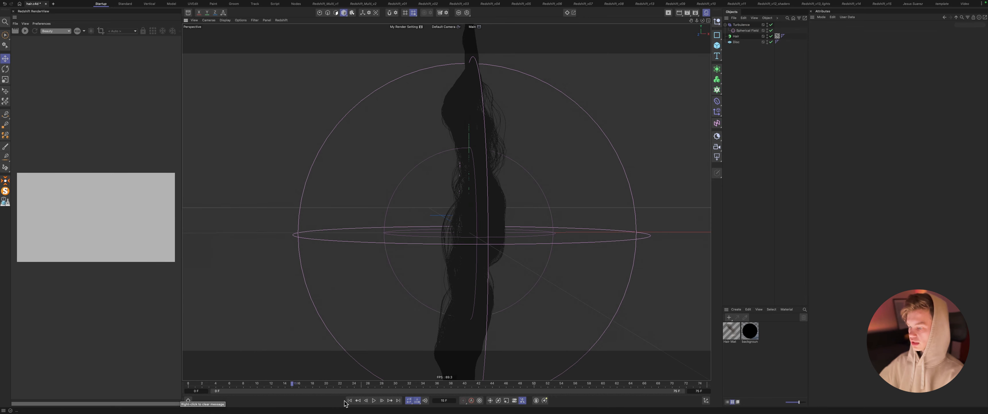
{"action": "left_click", "coordinate": [349, 400]}
{"action": "left_click", "coordinate": [374, 400]}
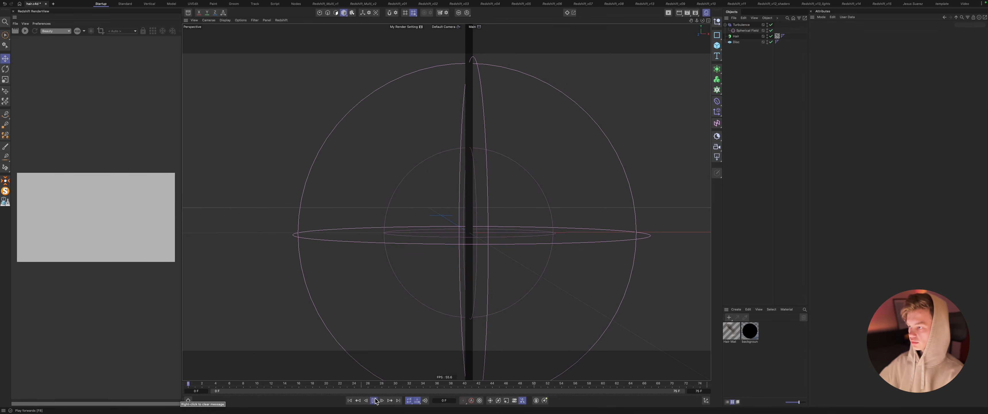
{"action": "scroll", "coordinate": [512, 164], "scroll_direction": "up", "scroll_amount": 2}
{"action": "right_click_drag", "start_coordinate": [510, 162], "coordinate": [552, 163], "text": "alt"}
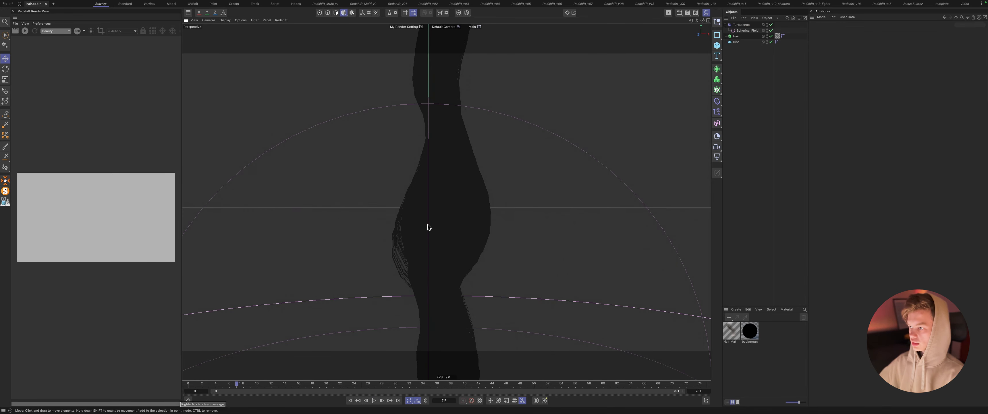
{"action": "left_click_drag", "start_coordinate": [428, 225], "coordinate": [459, 227], "text": "alt"}
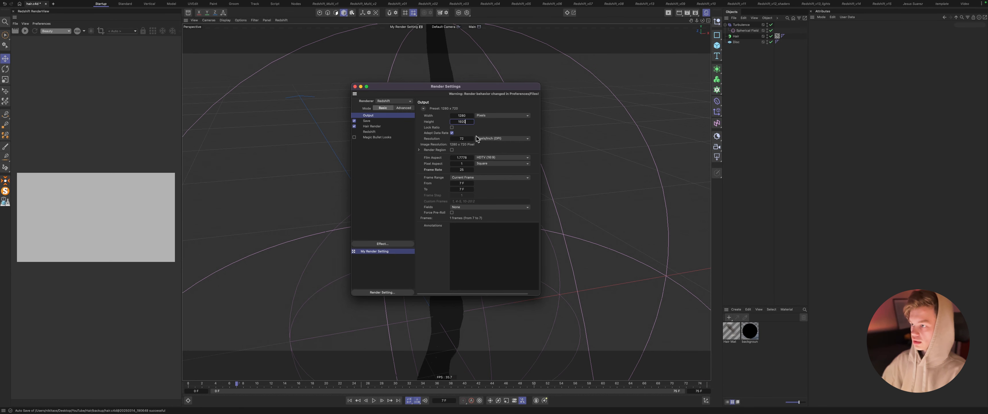
- Set the render output resolution to 1080 × 1920 pixels and close the render settings
{"action": "key", "text": "Return"}
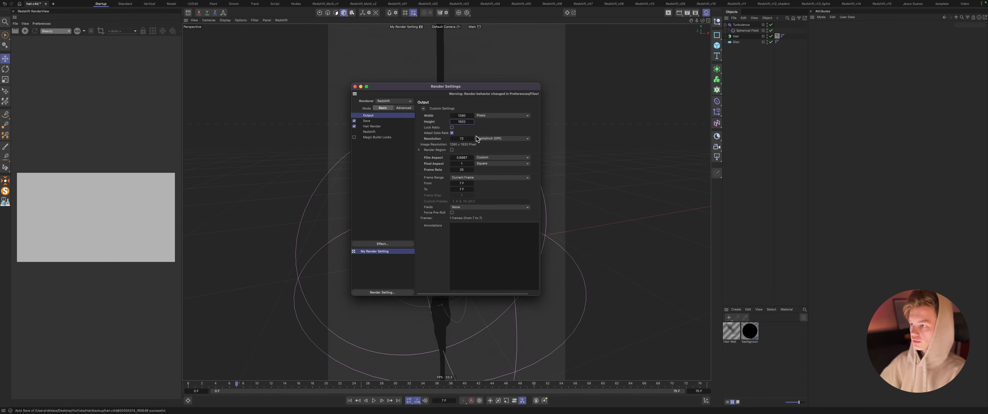
{"action": "left_click", "coordinate": [461, 116]}
{"action": "type", "text": "1080"}
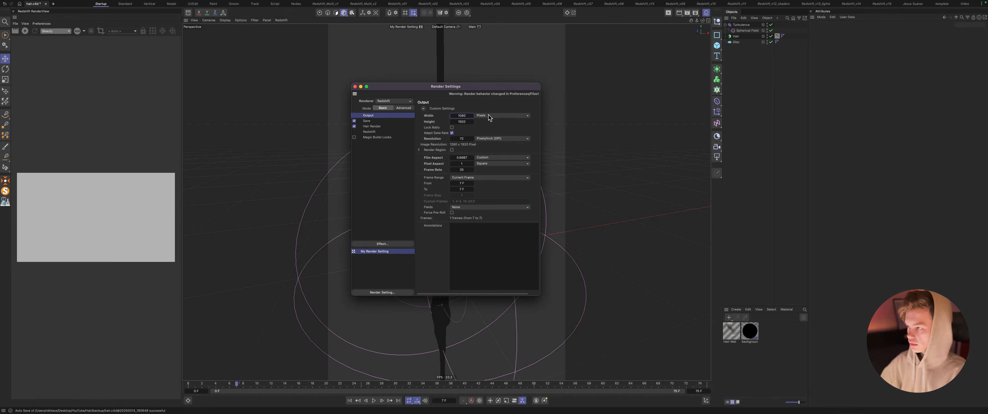
{"action": "key", "text": "Return"}
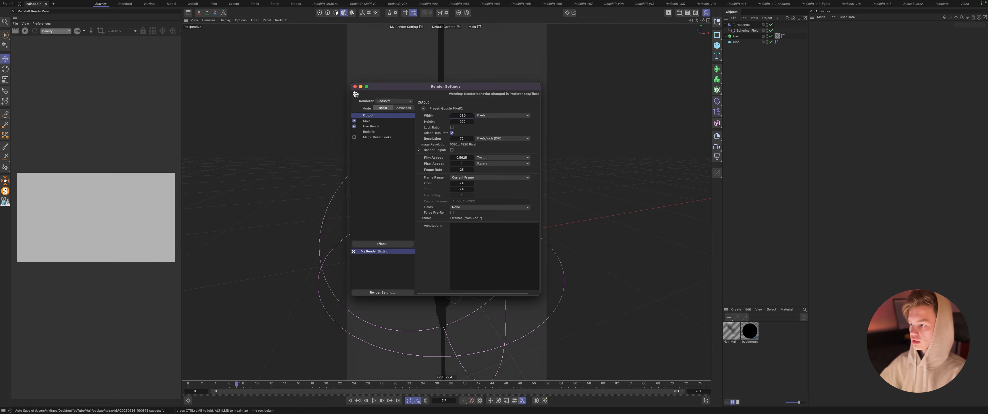
{"action": "left_click", "coordinate": [355, 87]}
- Start an interactive test render of the hair strand in the Redshift RenderView and stop it again
{"action": "scroll", "coordinate": [448, 254], "scroll_direction": "up", "scroll_amount": 10}
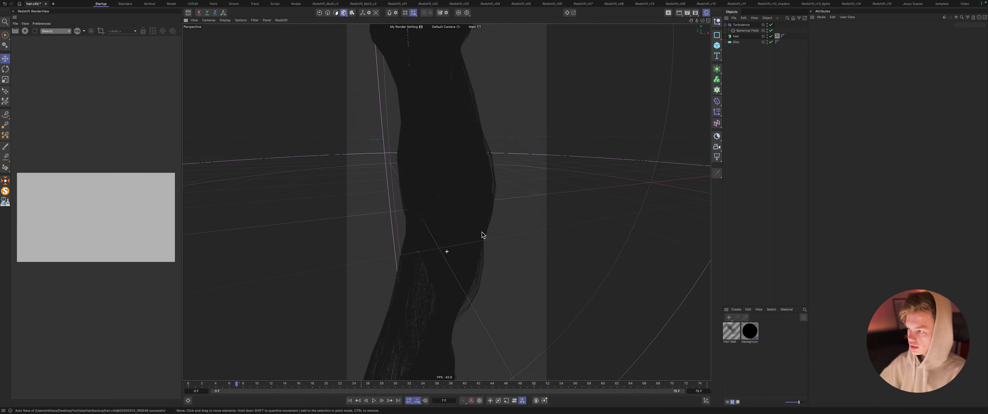
{"action": "scroll", "coordinate": [436, 211], "scroll_direction": "down", "scroll_amount": 5}
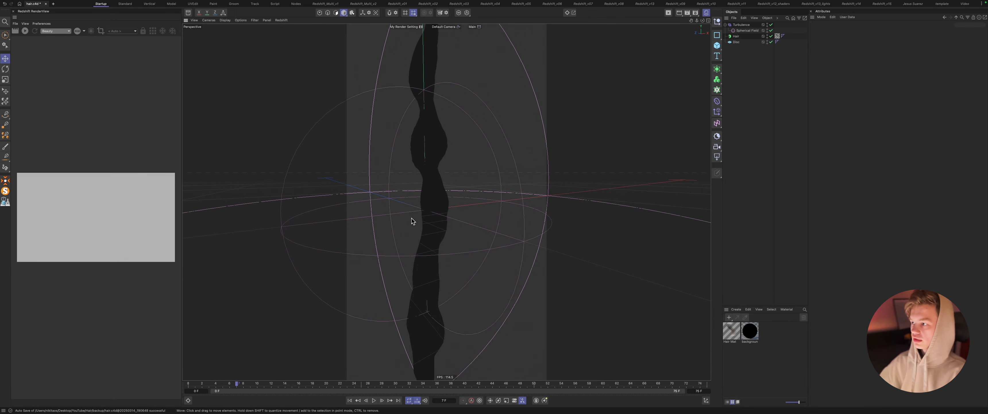
{"action": "scroll", "coordinate": [412, 218], "scroll_direction": "up", "scroll_amount": 6}
{"action": "scroll", "coordinate": [435, 214], "scroll_direction": "down", "scroll_amount": 5}
{"action": "scroll", "coordinate": [423, 212], "scroll_direction": "up", "scroll_amount": 4}
{"action": "scroll", "coordinate": [479, 195], "scroll_direction": "down", "scroll_amount": 2}
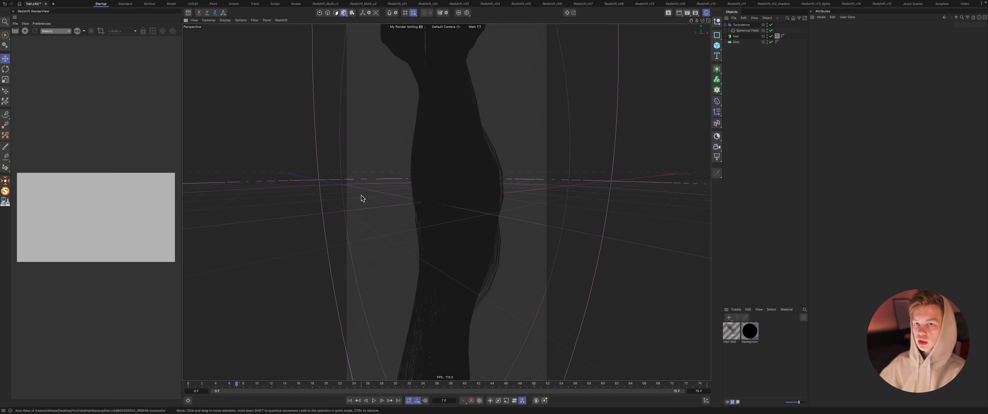
{"action": "left_click", "coordinate": [28, 30]}
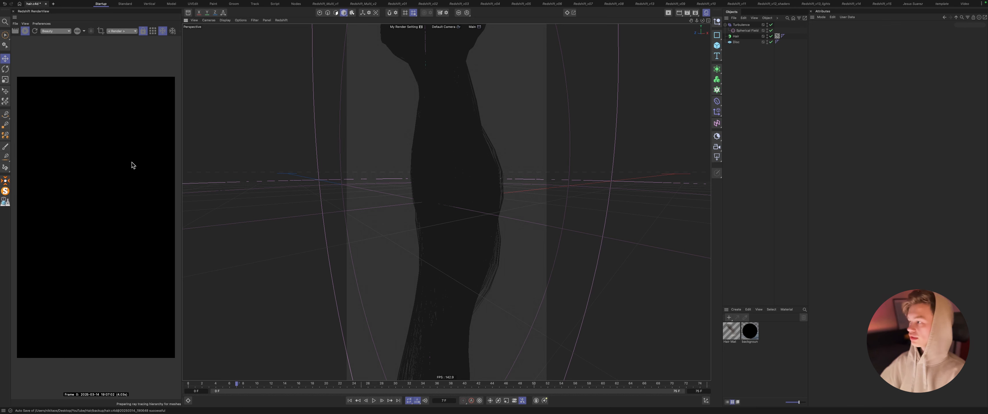
{"action": "left_click", "coordinate": [24, 31]}
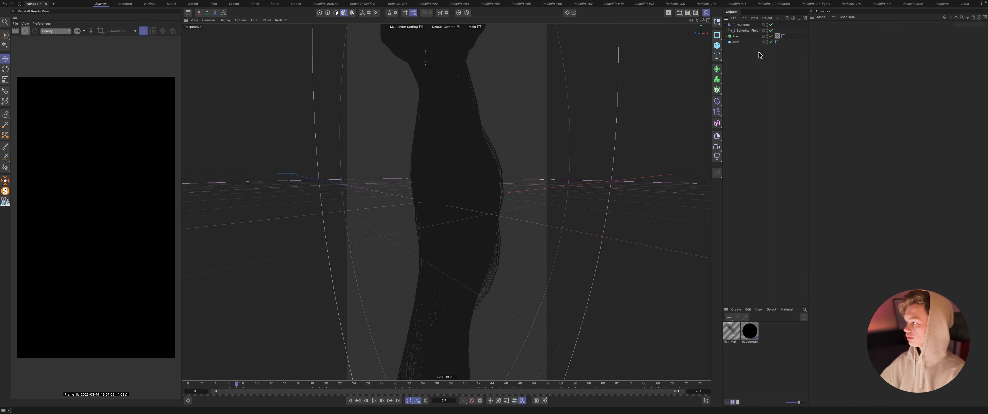
- Add a standard Redshift camera, look through it and set its focal length to 120 mm
{"action": "left_click", "coordinate": [719, 152]}
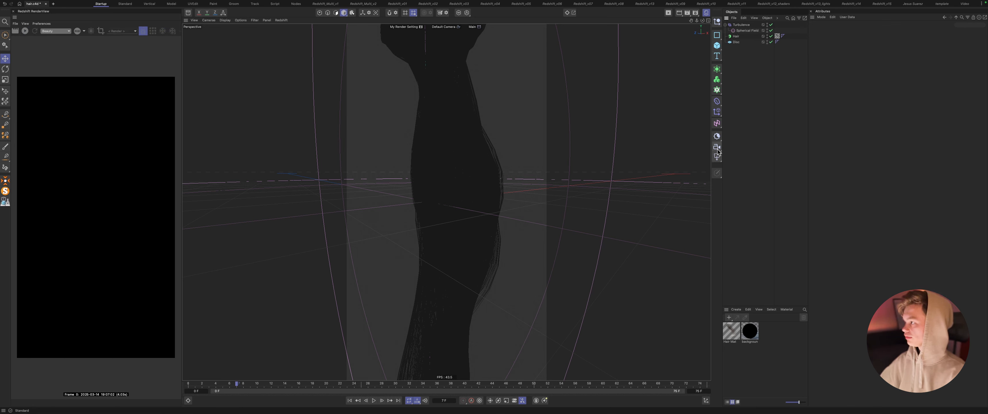
{"action": "left_click", "coordinate": [742, 191]}
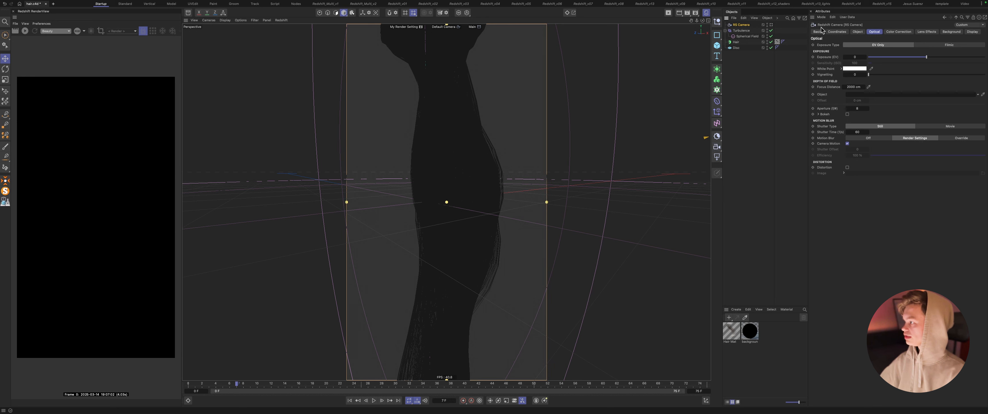
{"action": "left_click", "coordinate": [925, 32]}
{"action": "left_click", "coordinate": [858, 32]}
{"action": "left_click", "coordinate": [860, 56]}
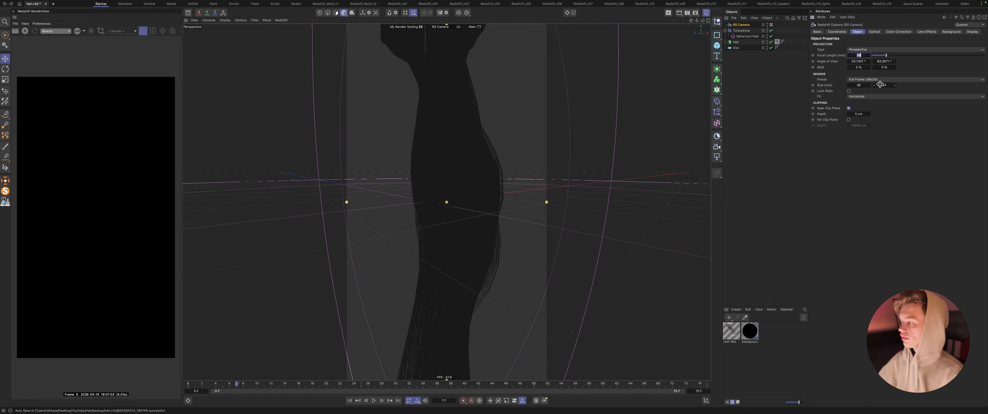
{"action": "type", "text": "120"}
{"action": "key", "text": "Return"}
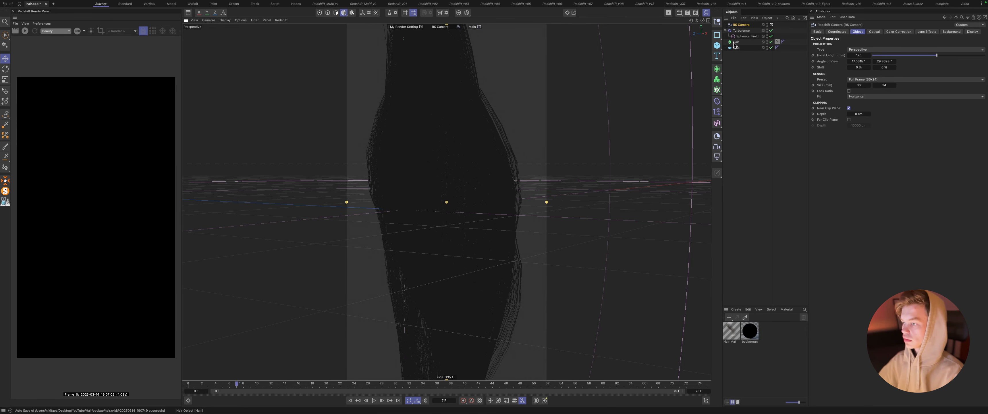
- Try to rotate the Hair object directly in the viewport, and return to the start of the animation
{"action": "left_click", "coordinate": [742, 42]}
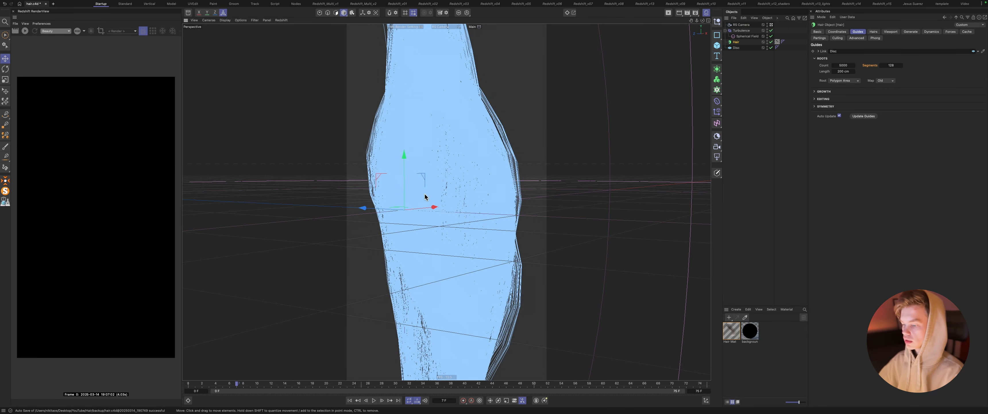
{"action": "key", "text": "r"}
{"action": "left_click_drag", "start_coordinate": [426, 190], "coordinate": [411, 174]}
{"action": "left_click", "coordinate": [349, 400]}
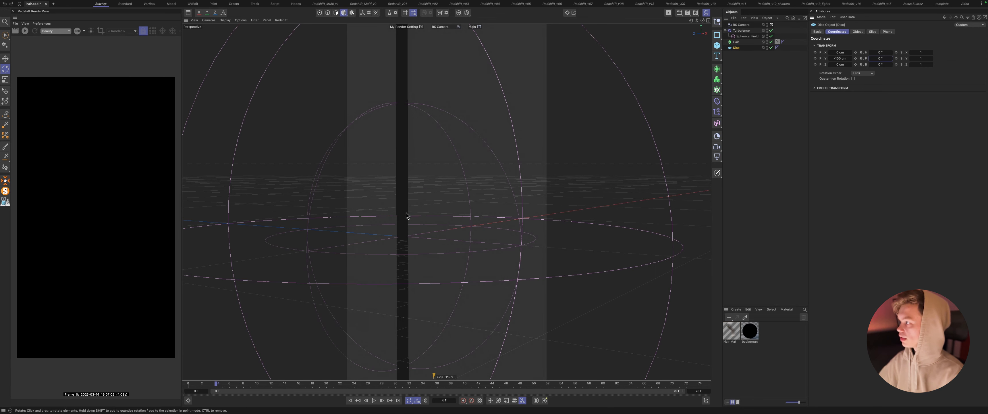
- Tilt the disc to a pitch of -17°, offset it along X and replay the simulation from the first frame
{"action": "scroll", "coordinate": [407, 215], "scroll_direction": "up", "scroll_amount": 2}
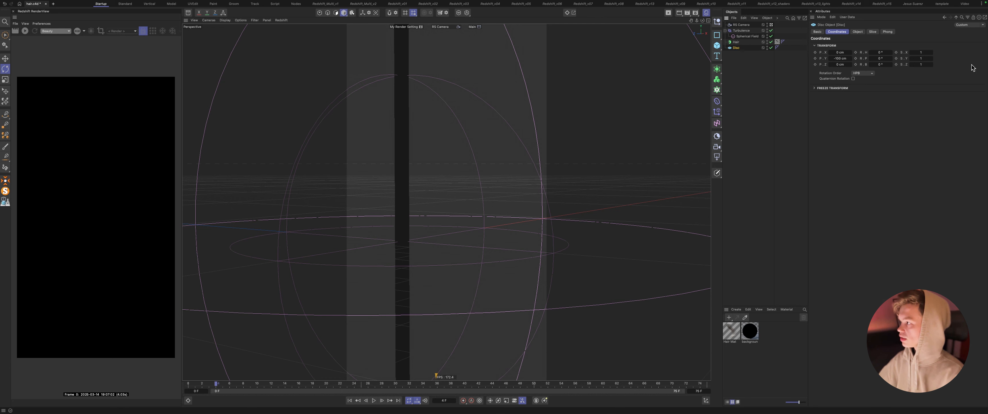
{"action": "left_click_drag", "start_coordinate": [883, 57], "coordinate": [819, 52]}
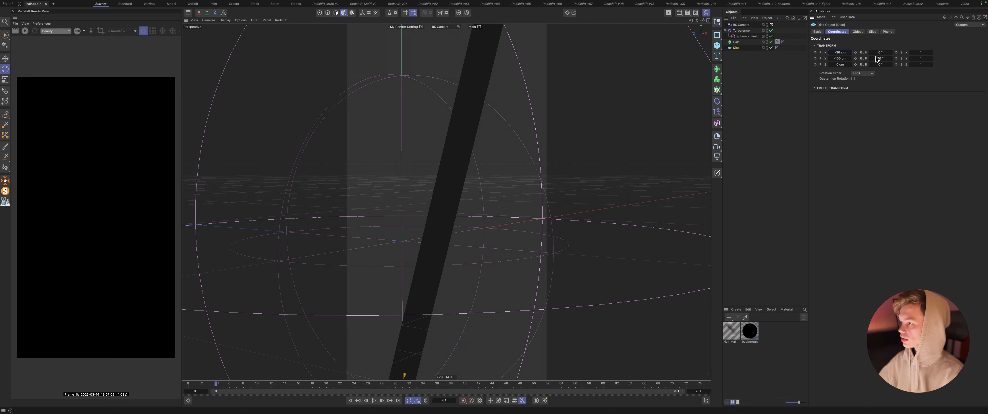
{"action": "left_click_drag", "start_coordinate": [879, 58], "coordinate": [853, 52]}
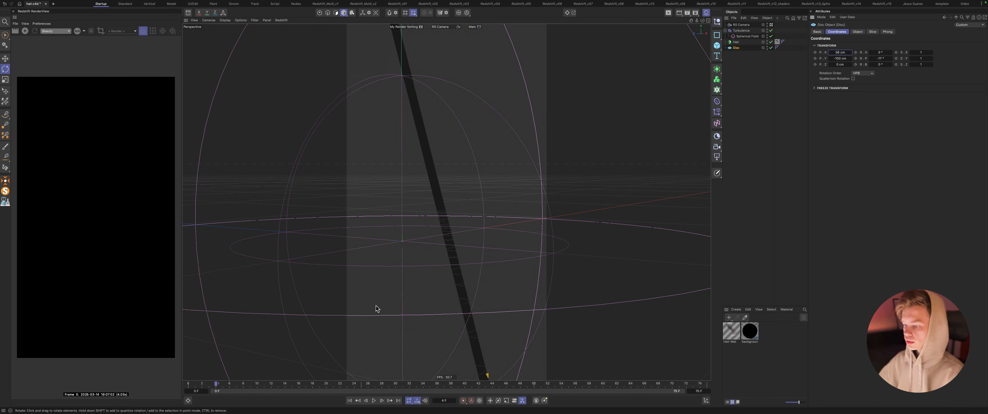
{"action": "left_click", "coordinate": [350, 399]}
{"action": "left_click", "coordinate": [373, 400]}
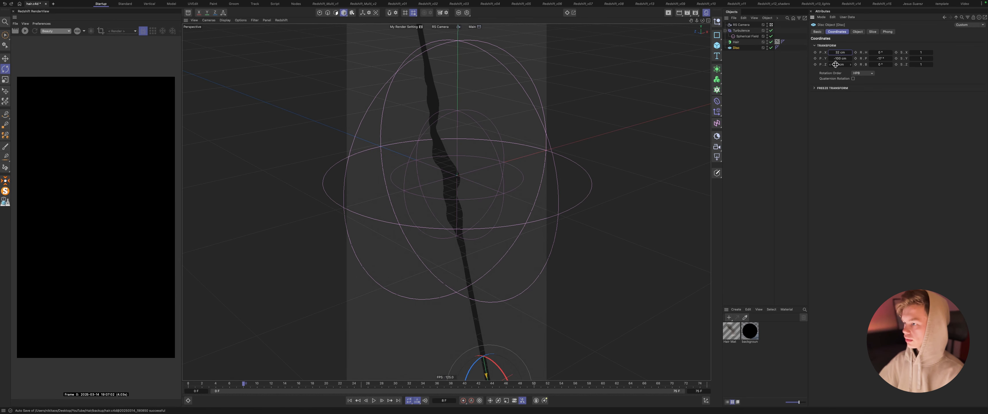
- Set the disc's X position to 0 cm and its Z position to about -30 cm
{"action": "left_click_drag", "start_coordinate": [426, 184], "coordinate": [444, 248], "text": "alt"}
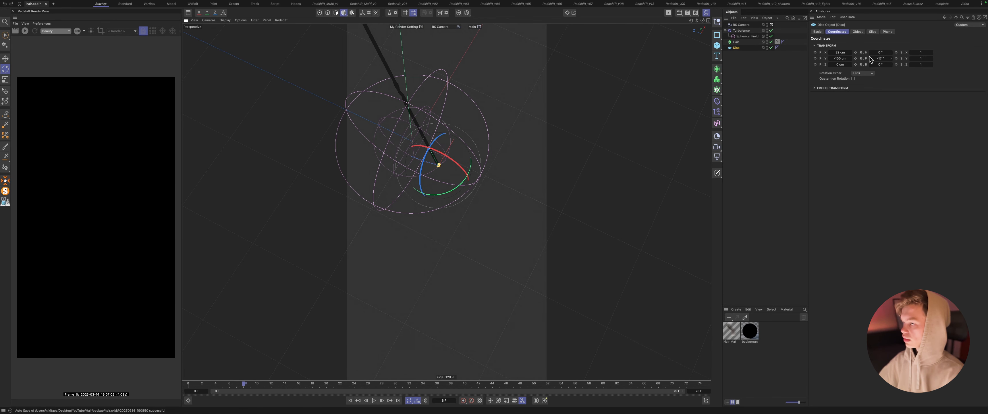
{"action": "left_click_drag", "start_coordinate": [850, 52], "coordinate": [838, 66]}
{"action": "key", "text": "super+z"}
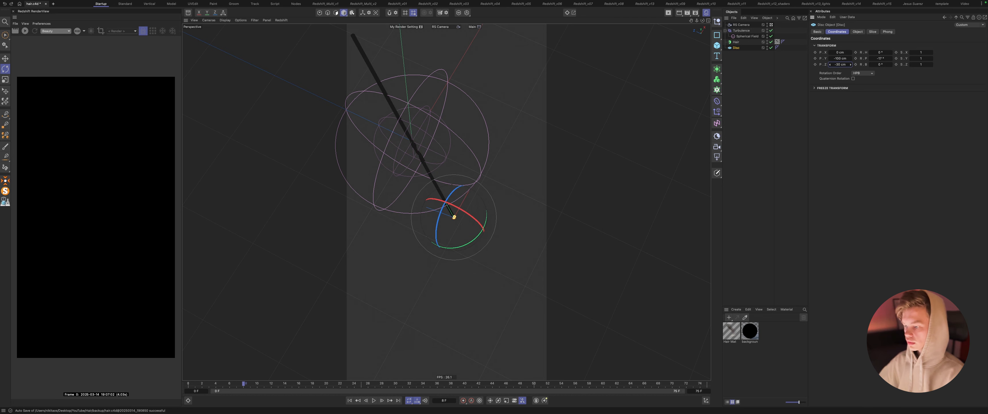
{"action": "left_click_drag", "start_coordinate": [391, 152], "coordinate": [423, 108], "text": "alt"}
{"action": "key", "text": "super+shift+z"}
- Replay the simulation from the first frame and fine-tune the disc's pitch and Z position
{"action": "left_click", "coordinate": [350, 401]}
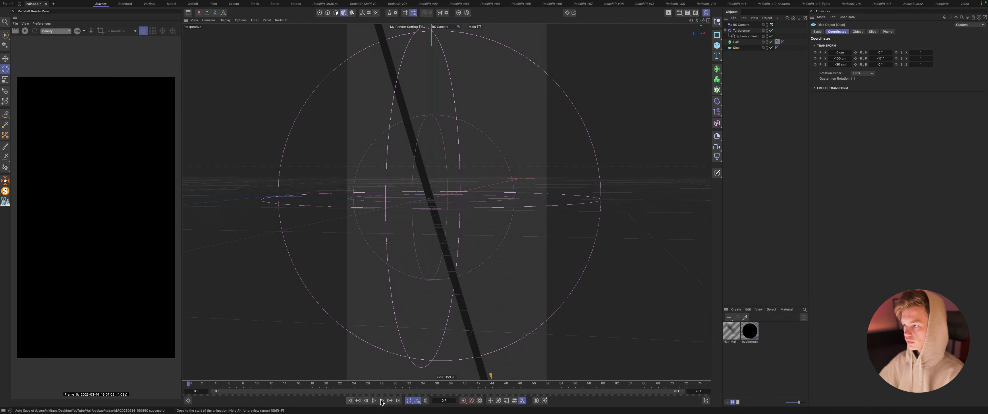
{"action": "left_click", "coordinate": [374, 400]}
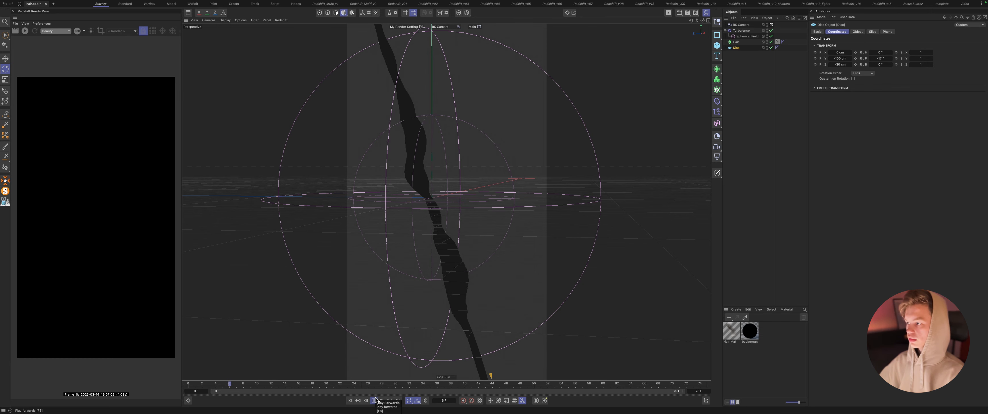
{"action": "left_click", "coordinate": [376, 399]}
{"action": "right_click_drag", "start_coordinate": [420, 148], "coordinate": [452, 147], "text": "alt"}
{"action": "left_click_drag", "start_coordinate": [422, 176], "coordinate": [425, 252], "text": "alt"}
{"action": "left_click", "coordinate": [374, 400]}
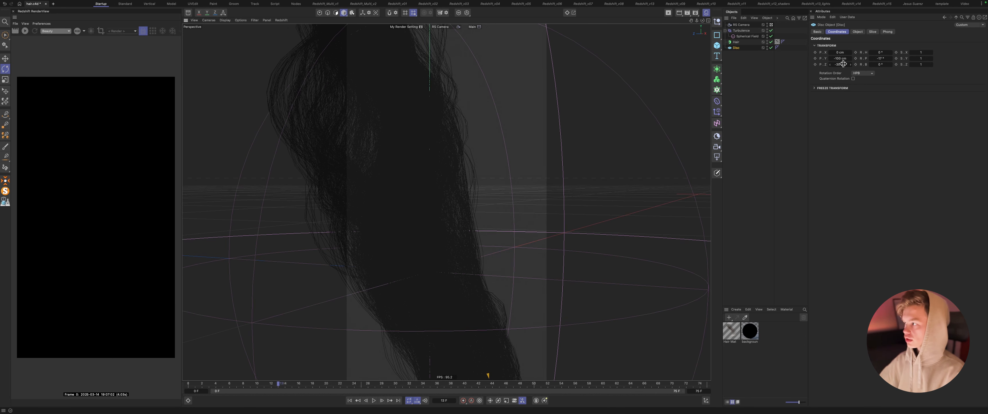
{"action": "left_click_drag", "start_coordinate": [883, 59], "coordinate": [810, 66]}
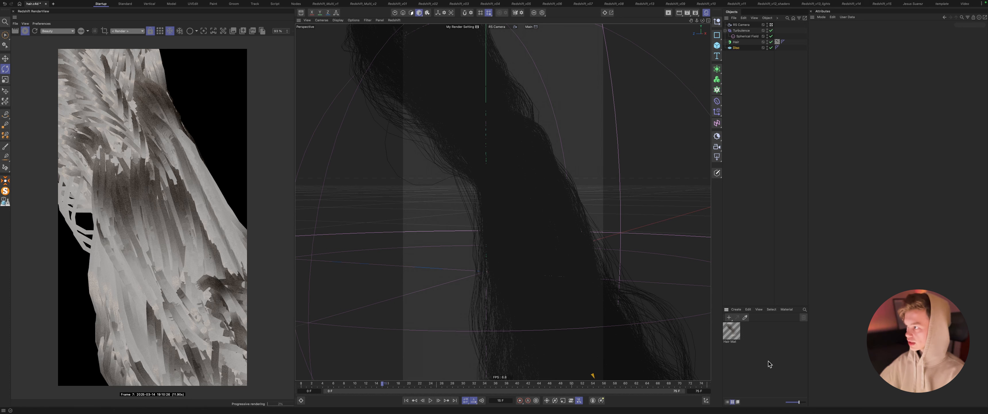
- Set the Hair material's root thickness to 0.015 cm and reduce its tip thickness to match the finer strands
{"action": "double_click", "coordinate": [731, 332]}
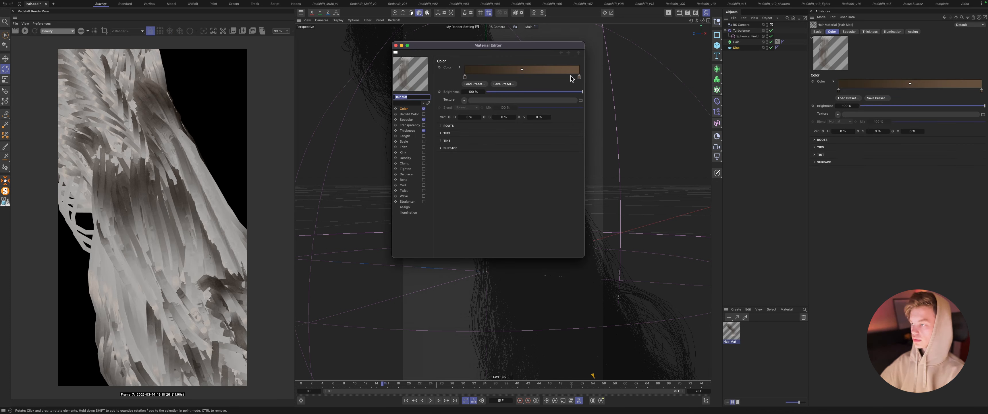
{"action": "left_click", "coordinate": [407, 120]}
{"action": "left_click", "coordinate": [407, 131]}
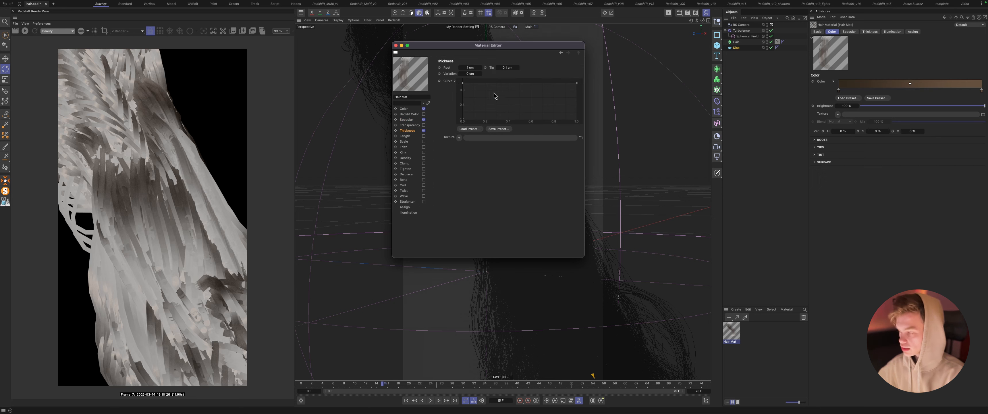
{"action": "left_click", "coordinate": [475, 67]}
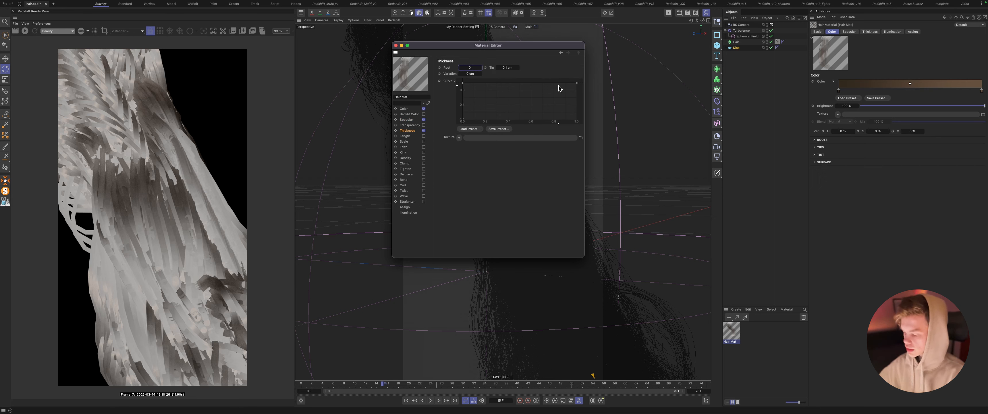
{"action": "type", "text": "0.014"}
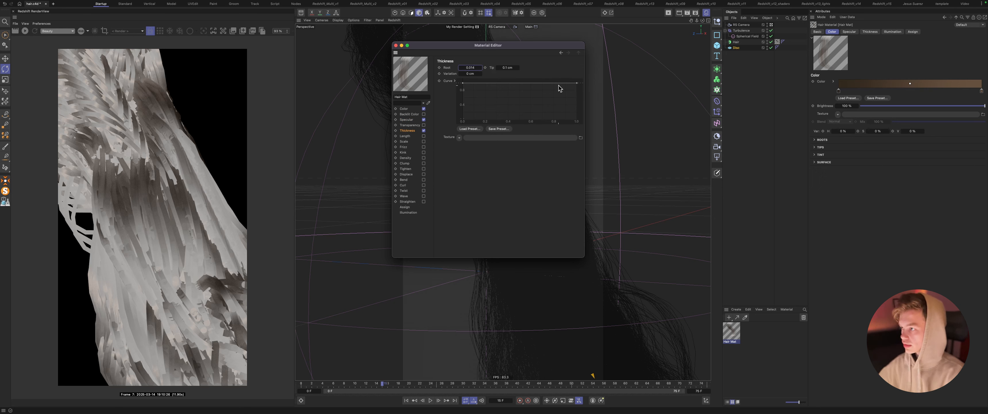
{"action": "key", "text": "BackSpace"}
{"action": "type", "text": "5"}
{"action": "key", "text": "Tab"}
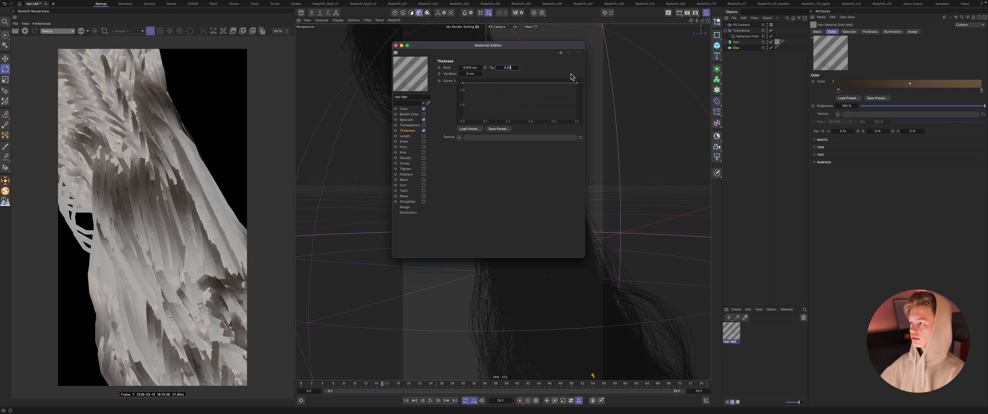
{"action": "left_click", "coordinate": [386, 46]}
{"action": "left_click", "coordinate": [396, 46]}
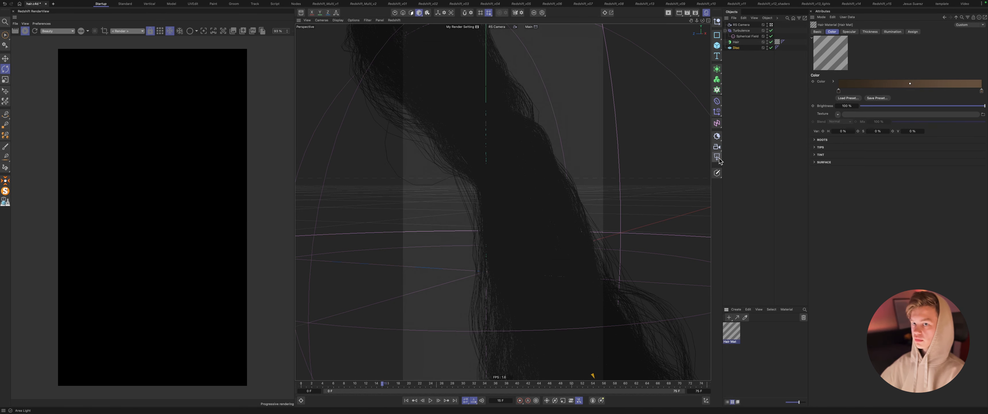
- Add a Redshift area light, view the scene through the Default Camera and set the render preview to RS Camera
{"action": "left_click", "coordinate": [717, 156]}
{"action": "left_click", "coordinate": [502, 28]}
{"action": "left_click", "coordinate": [518, 32]}
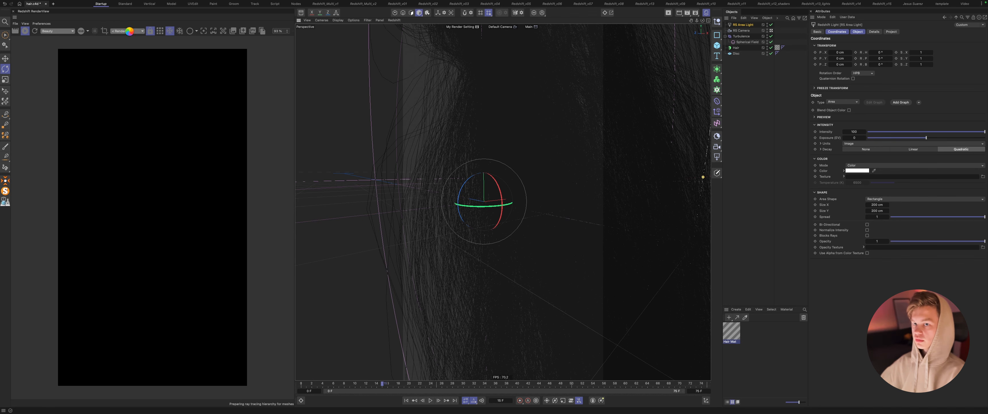
{"action": "left_click", "coordinate": [129, 30]}
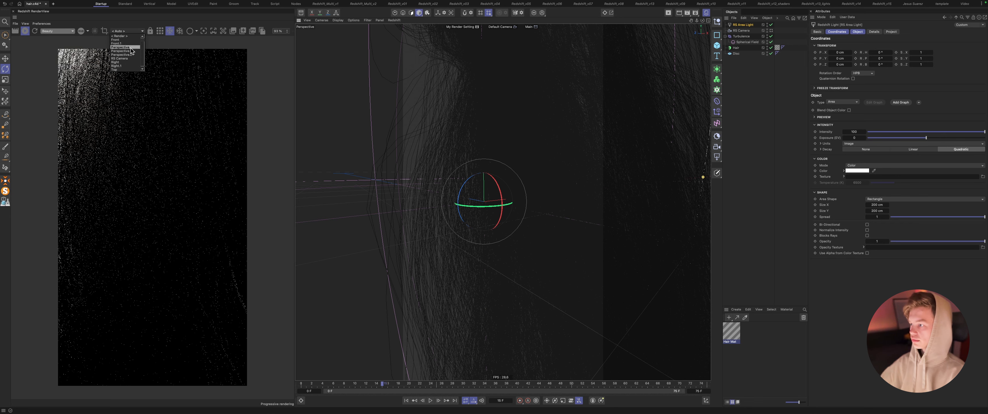
{"action": "left_click", "coordinate": [132, 58]}
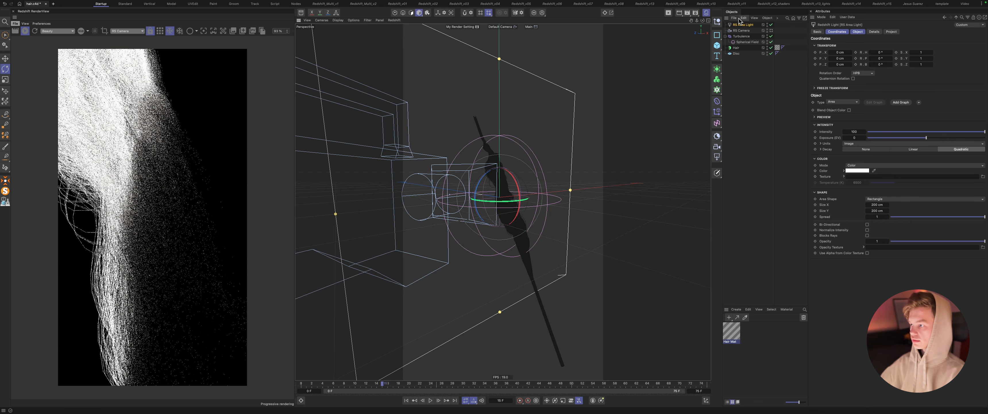
- Scale down the area light, offset it from the hair along Z and lower its intensity to about 10
{"action": "key", "text": "t"}
{"action": "left_click_drag", "start_coordinate": [512, 203], "coordinate": [478, 209]}
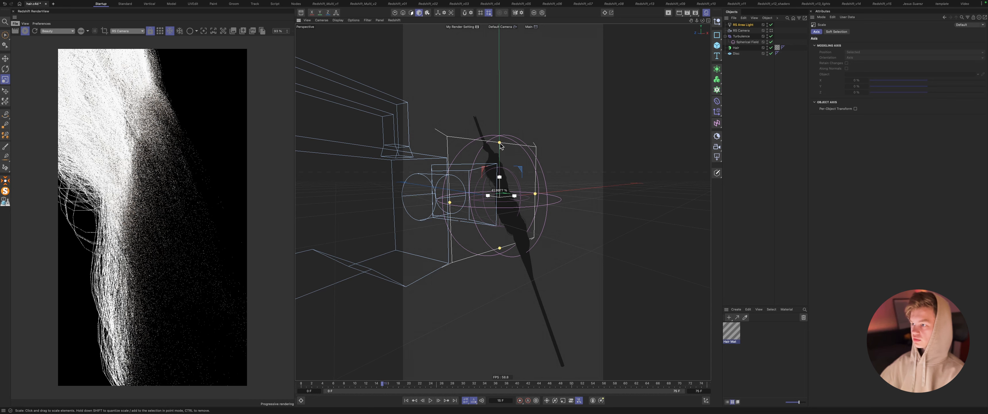
{"action": "key", "text": "e"}
- Review the basic Redshift sampling and ray depth options in the render settings
{"action": "key", "text": "super+b"}
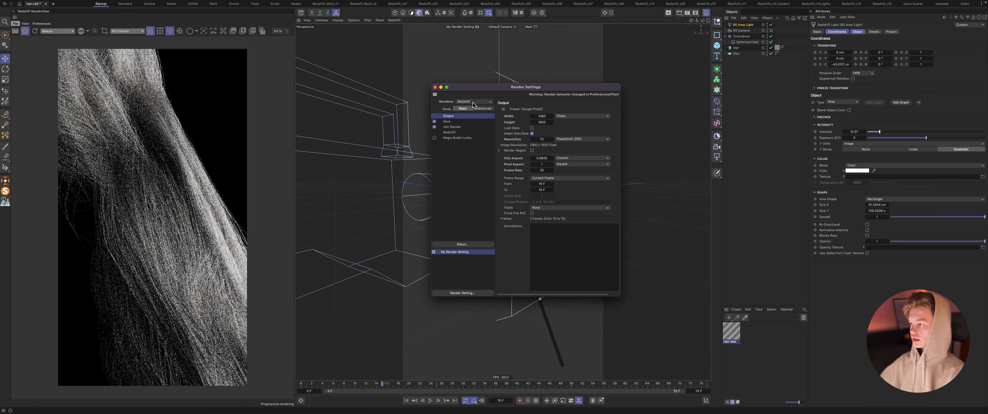
{"action": "left_click", "coordinate": [458, 132]}
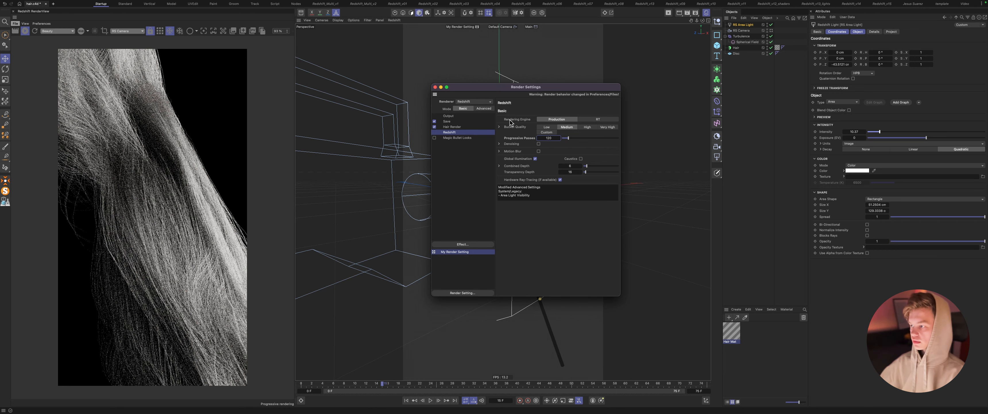
{"action": "left_click", "coordinate": [436, 87]}
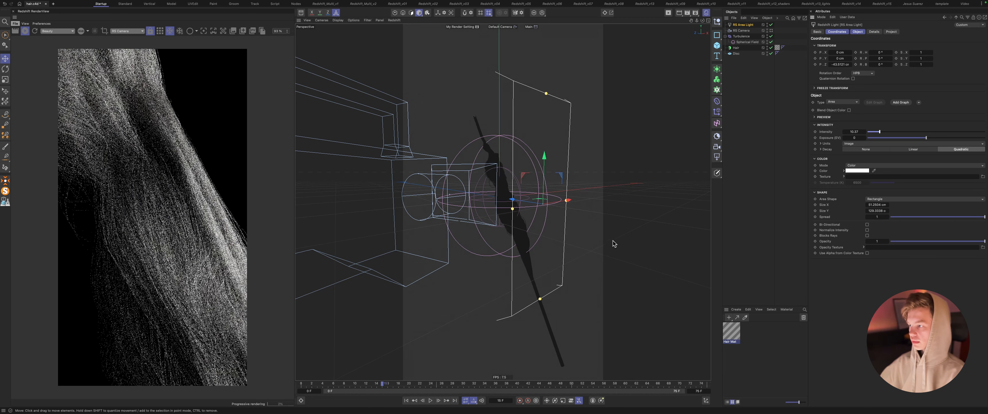
- Duplicate the area light to the opposite side of the hair, rotate the copy towards the strand and open its intensity for editing
{"action": "left_click_drag", "start_coordinate": [613, 240], "coordinate": [569, 207], "text": "alt"}
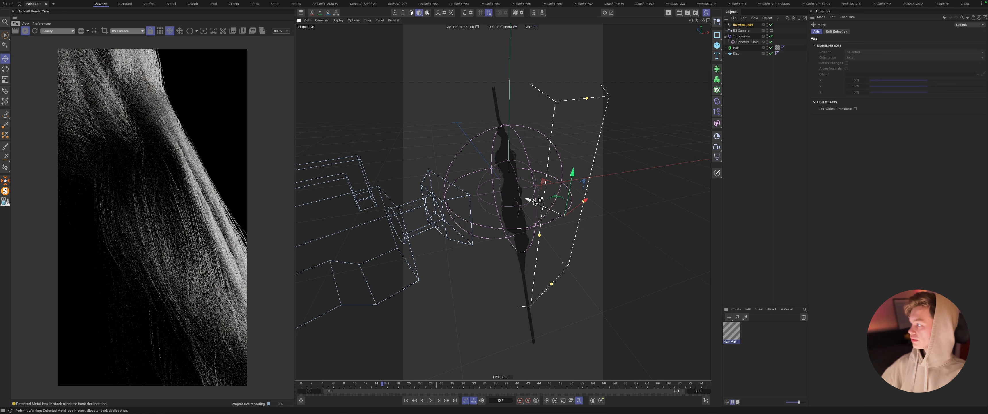
{"action": "left_click_drag", "start_coordinate": [466, 188], "coordinate": [470, 172], "text": "ctrl"}
{"action": "key", "text": "r"}
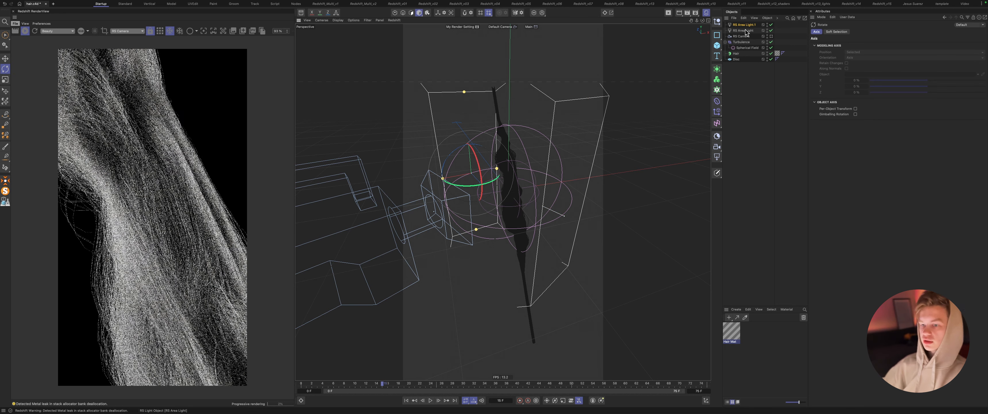
{"action": "left_click", "coordinate": [744, 25]}
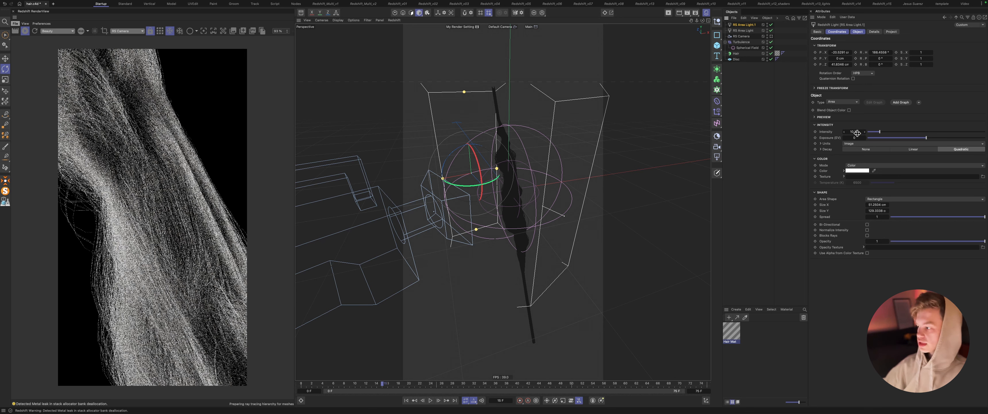
{"action": "left_click", "coordinate": [857, 132]}
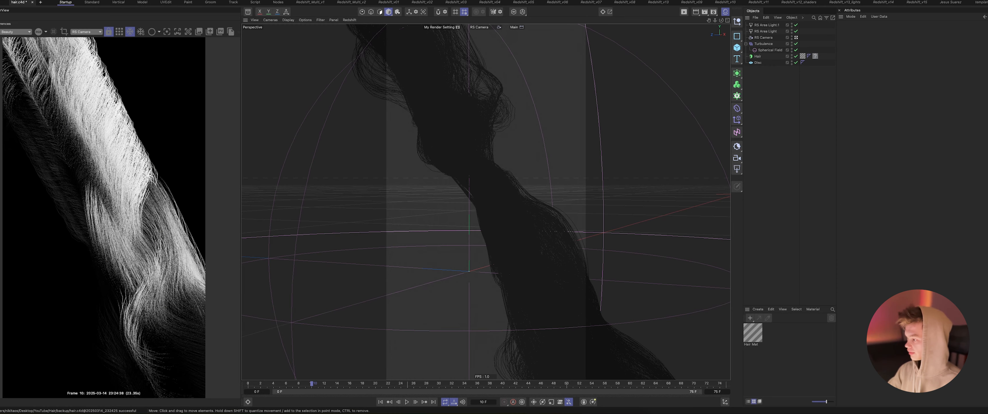
- Create a Redshift Principled Hair material and assign it to the Hair object's Redshift material slot
{"action": "left_click", "coordinate": [749, 316]}
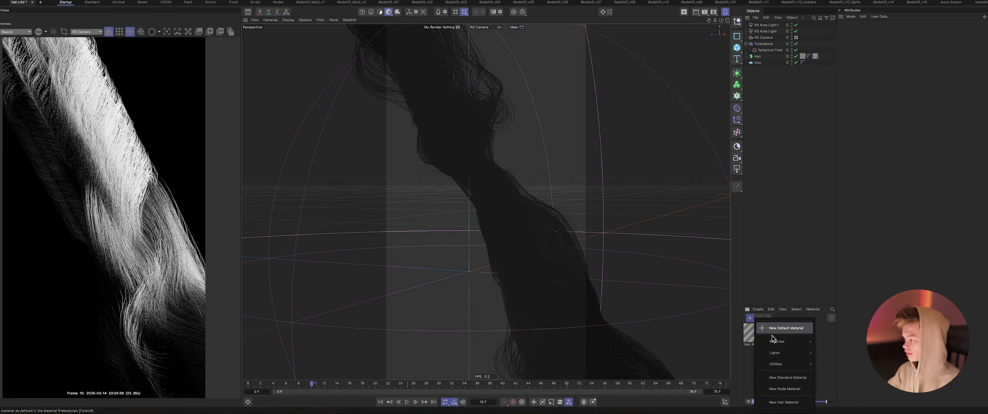
{"action": "mouse_move", "coordinate": [778, 341]}
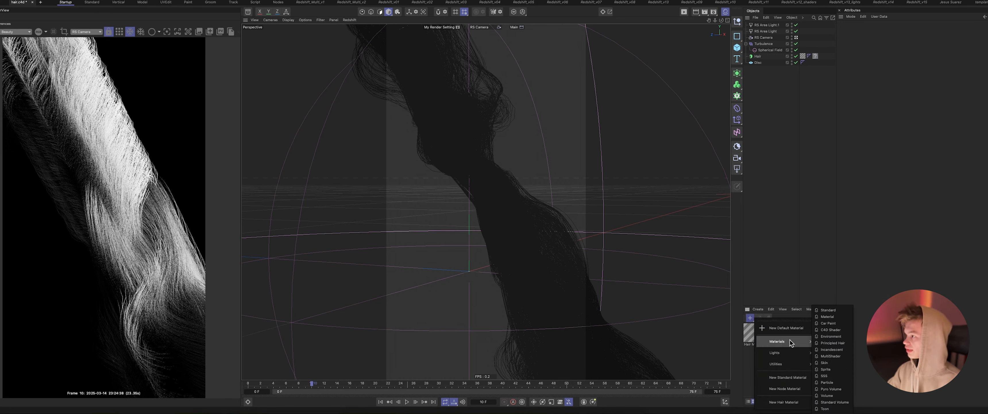
{"action": "left_click", "coordinate": [844, 343]}
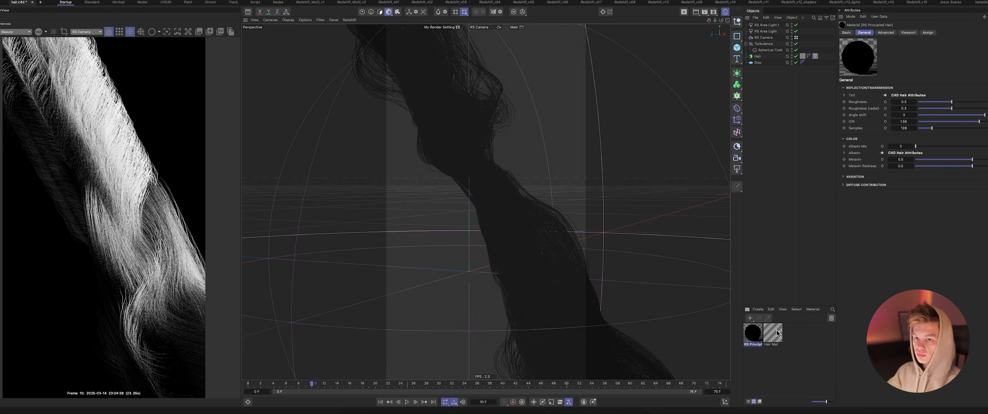
{"action": "left_click_drag", "start_coordinate": [756, 339], "coordinate": [816, 57]}
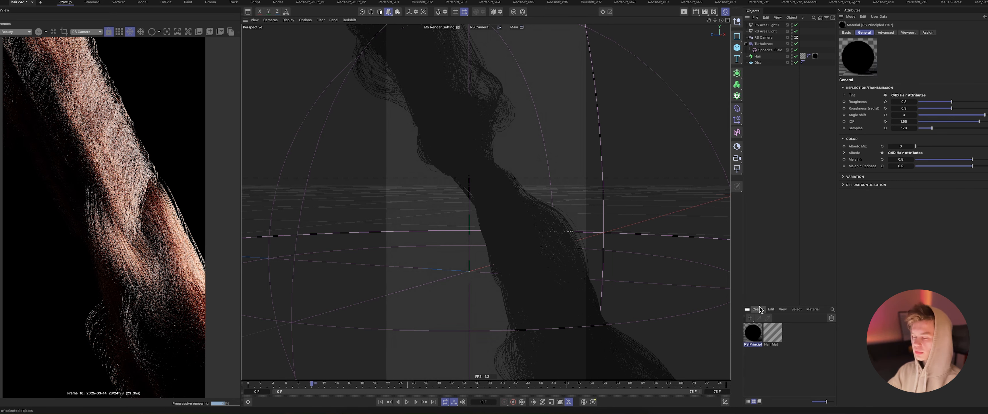
- Set the Principled Hair material's IOR to 1.57 and limit the preview render to a region of the hair
{"action": "double_click", "coordinate": [752, 333]}
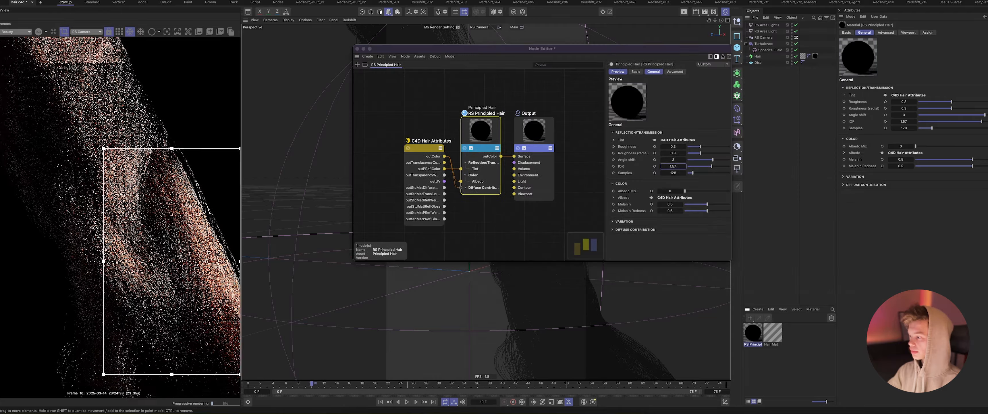
{"action": "left_click", "coordinate": [64, 32]}
{"action": "scroll", "coordinate": [128, 214], "scroll_direction": "up", "scroll_amount": 3}
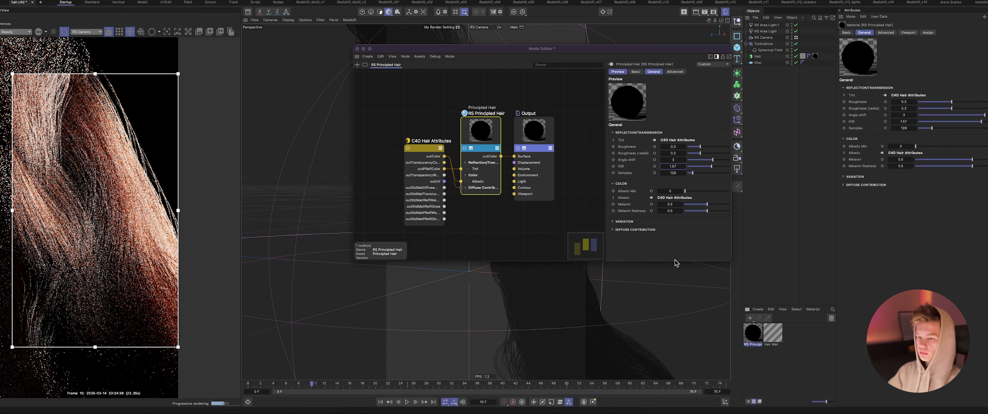
- Enlarge the node editor and its attributes area, and set Melanin to about 0.368 and Albedo Mix to about 0.169
{"action": "left_click_drag", "start_coordinate": [674, 261], "coordinate": [669, 306]}
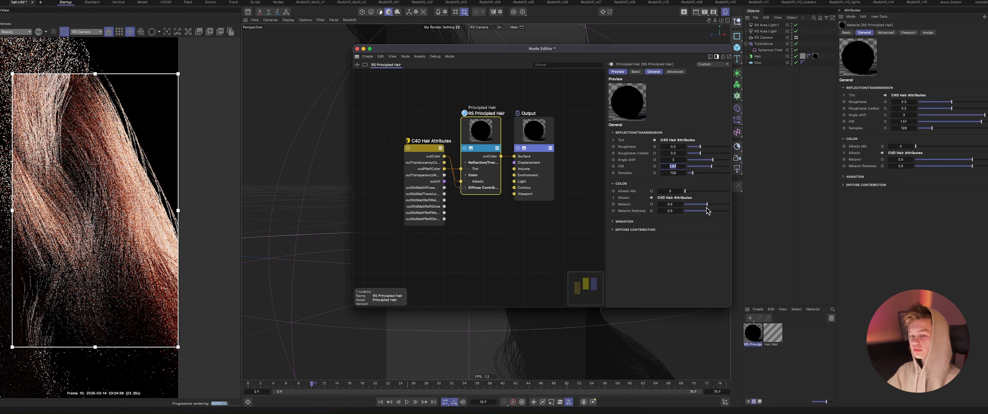
{"action": "left_click_drag", "start_coordinate": [605, 201], "coordinate": [567, 196]}
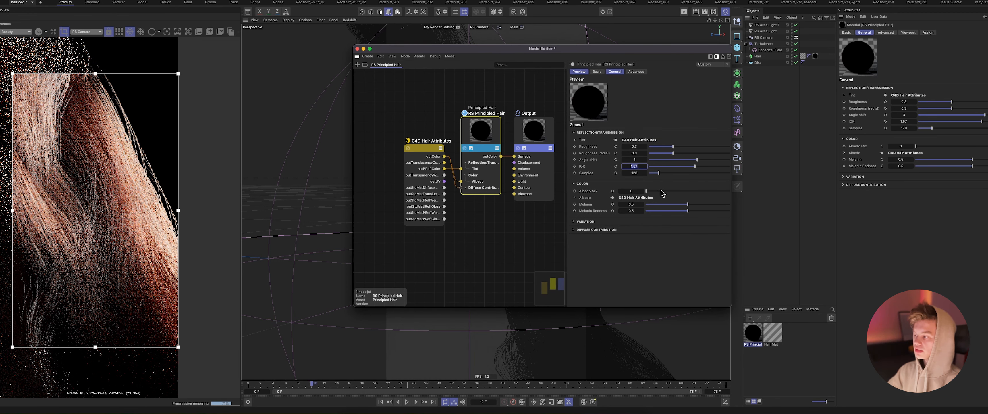
{"action": "left_click", "coordinate": [652, 204]}
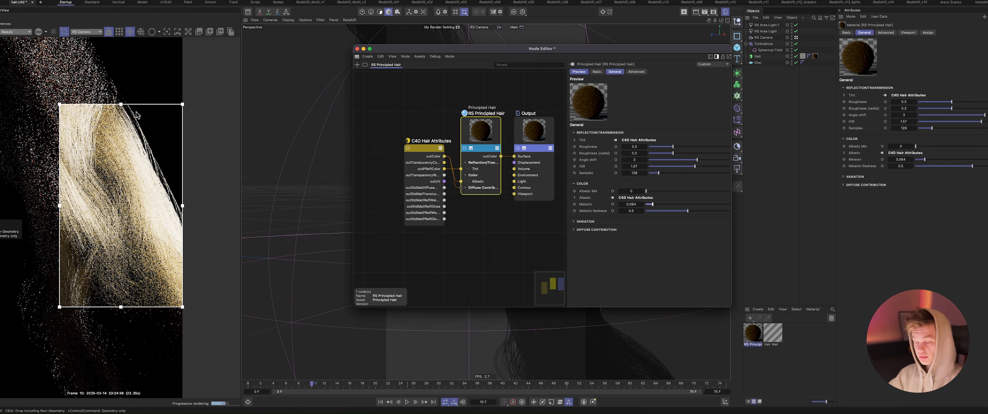
{"action": "left_click", "coordinate": [704, 203]}
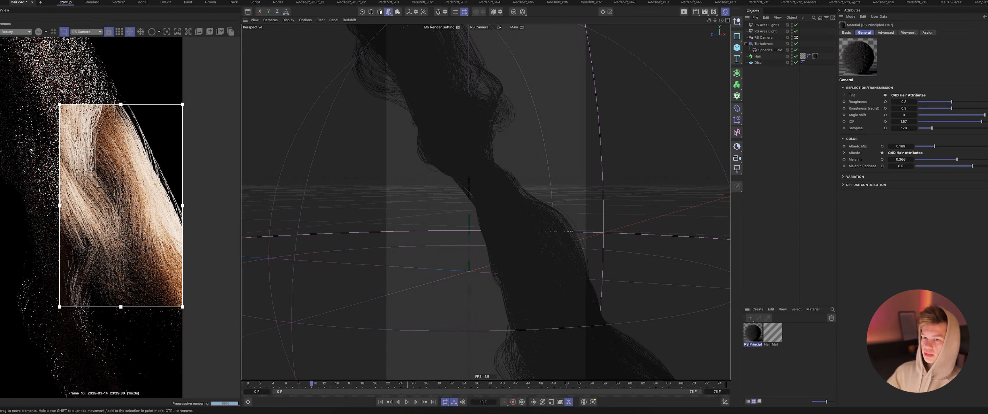
- Turn off the render region, fit the whole frame in the render preview and clear the selection
{"action": "left_click", "coordinate": [64, 31]}
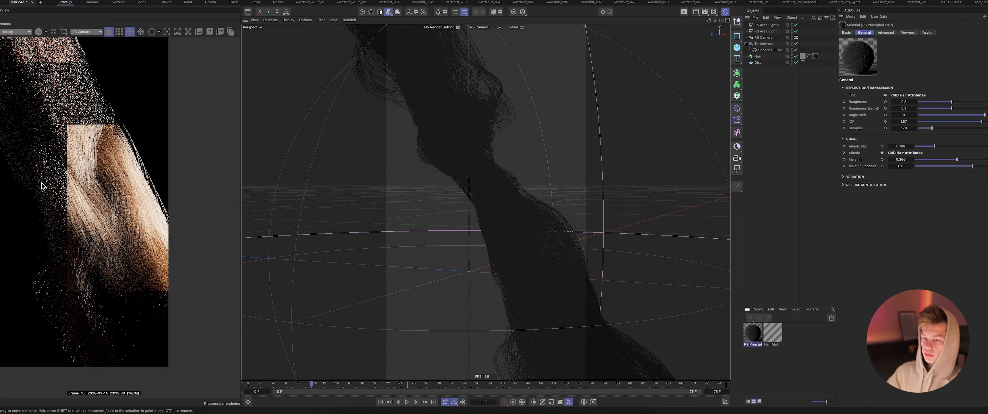
{"action": "scroll", "coordinate": [117, 158], "scroll_direction": "down", "scroll_amount": 3}
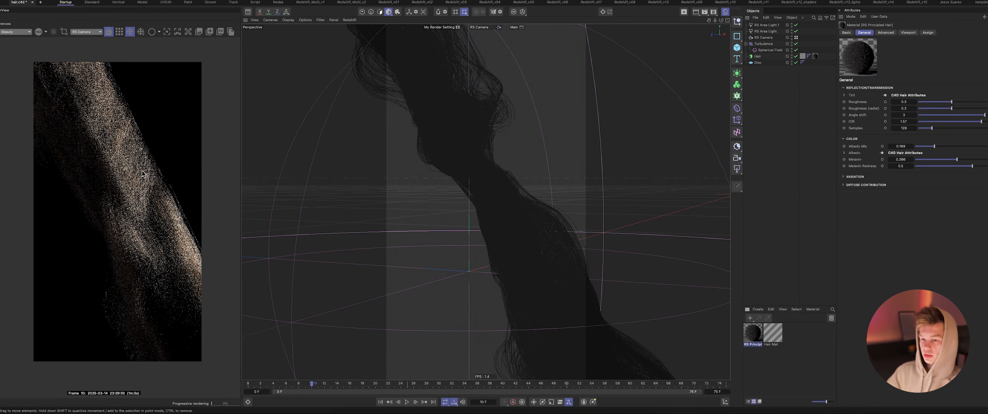
{"action": "left_click", "coordinate": [769, 153]}
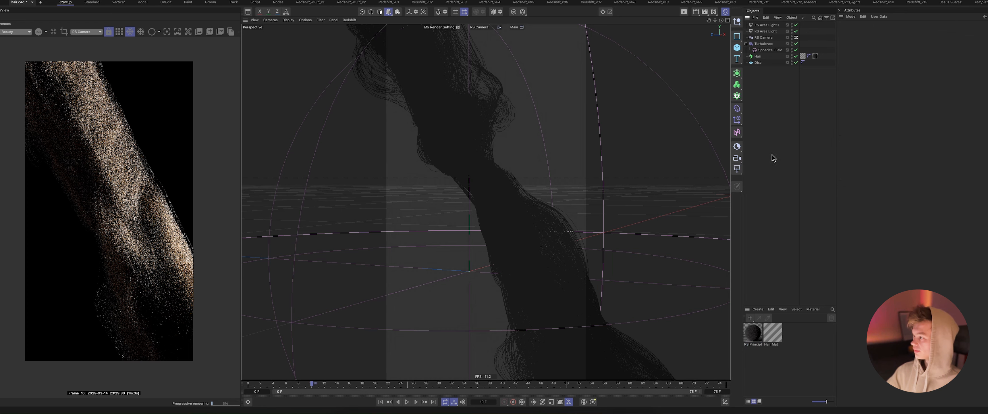
- Enable trace depth overrides on the Principled Hair material and set both Trace Depth and Combined Trace Depth to 12
{"action": "double_click", "coordinate": [752, 332]}
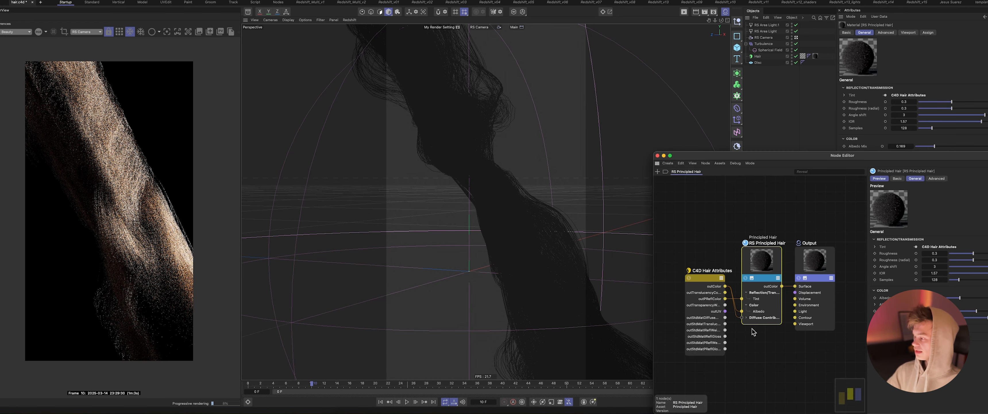
{"action": "left_click_drag", "start_coordinate": [794, 158], "coordinate": [508, 91]}
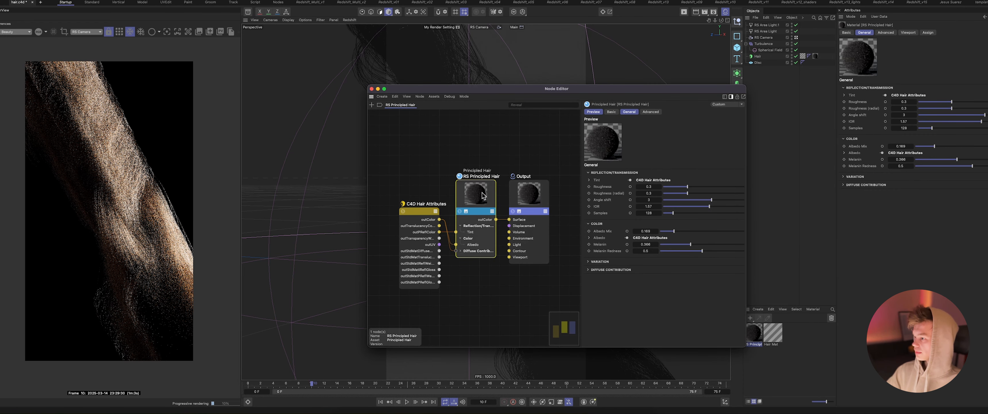
{"action": "left_click", "coordinate": [652, 112]}
{"action": "left_click", "coordinate": [653, 126]}
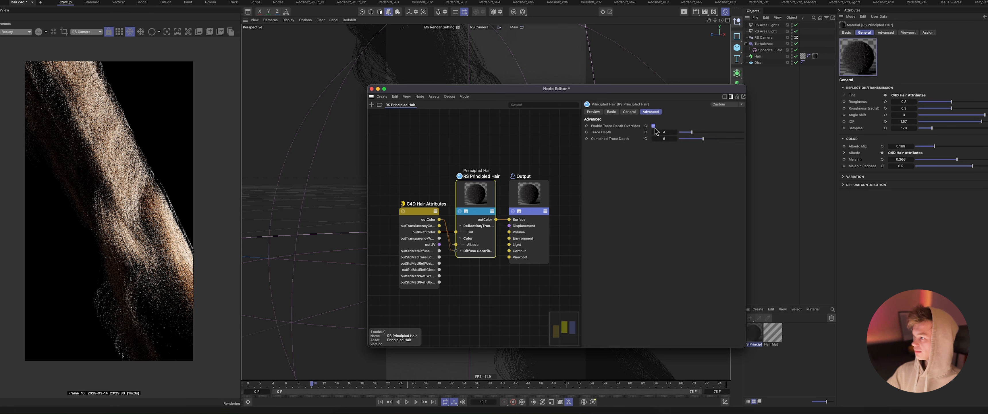
{"action": "left_click", "coordinate": [665, 131]}
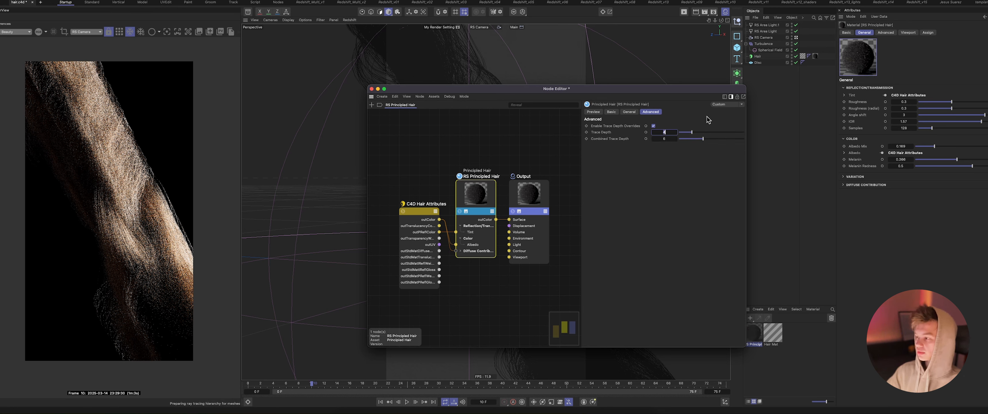
{"action": "type", "text": "1"}
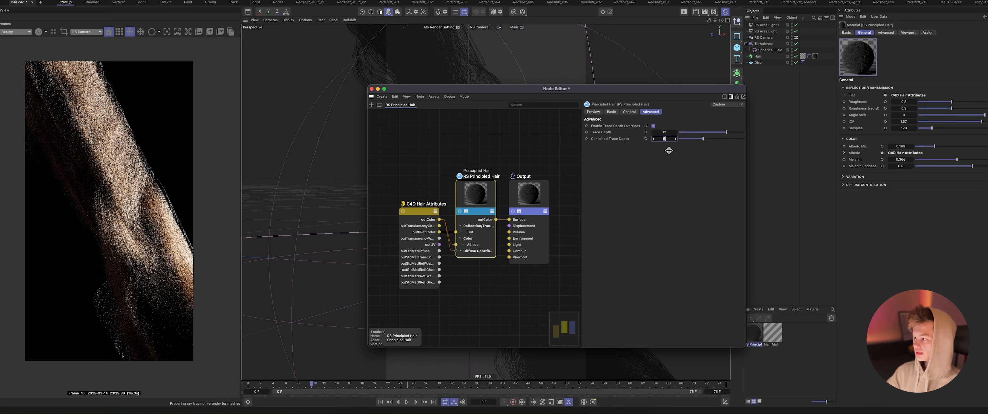
{"action": "type", "text": "2"}
{"action": "key", "text": "Tab"}
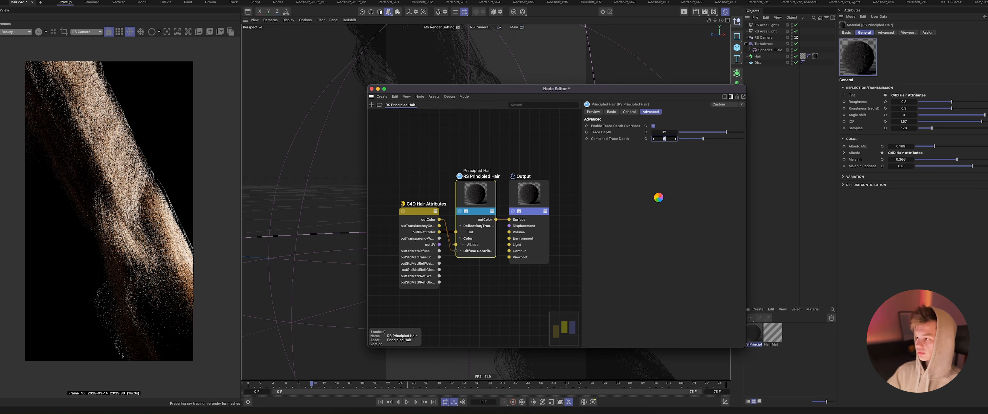
{"action": "type", "text": "12"}
{"action": "key", "text": "Return"}
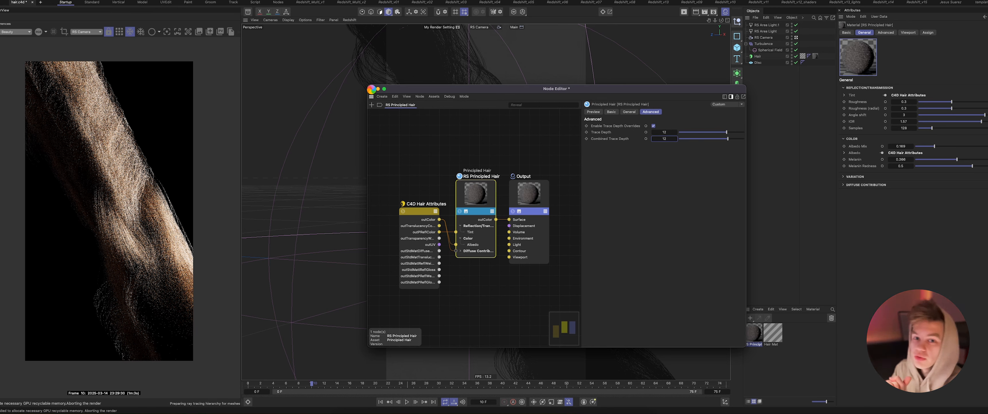